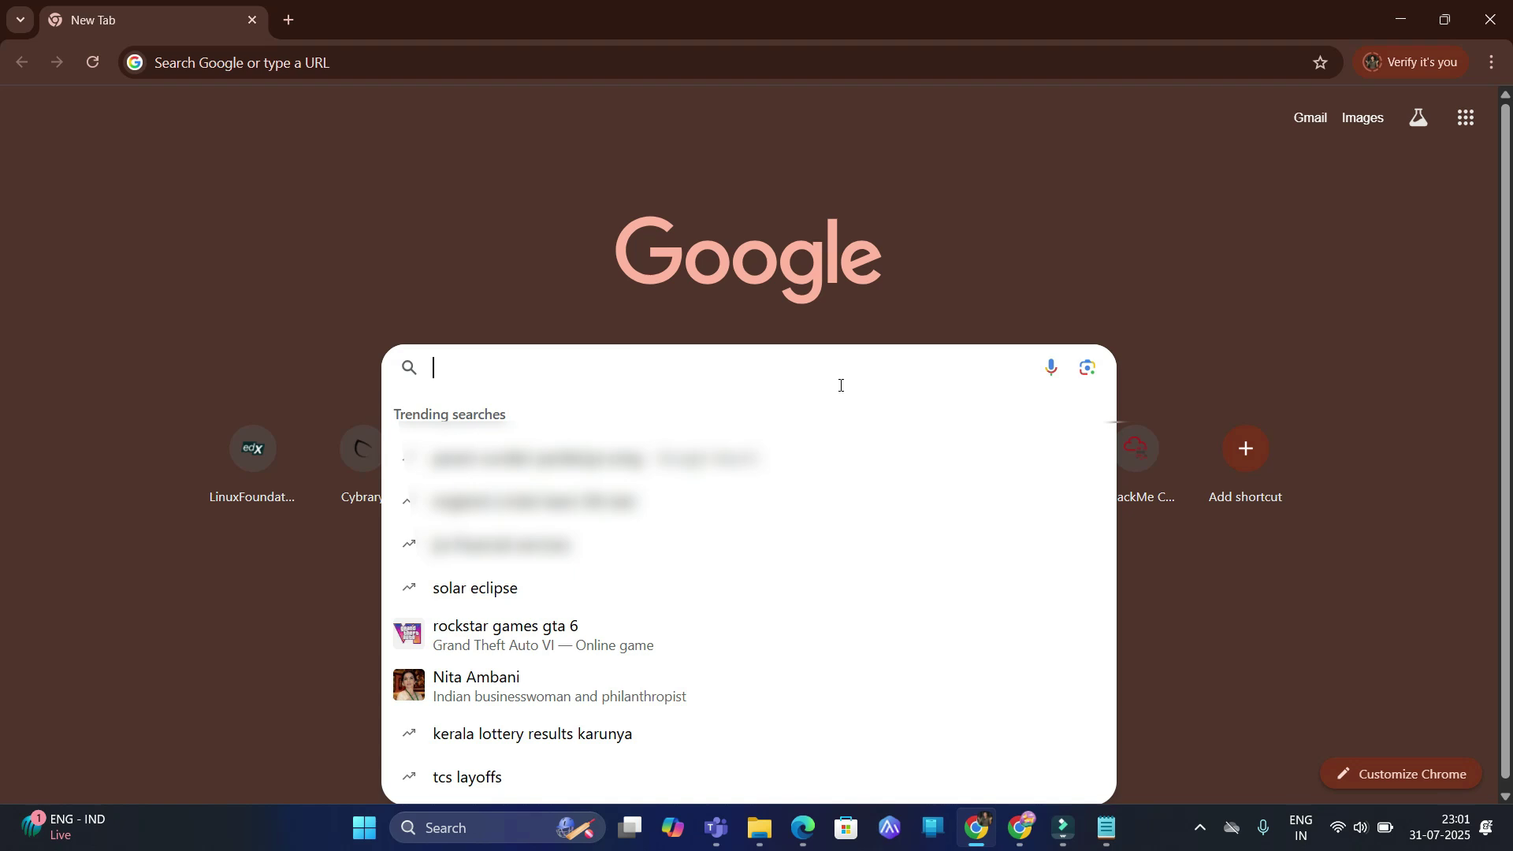
- Search Google for "nodejs download for windows" and open the official Node.js download page
{"action": "type", "text": "nodejs"}
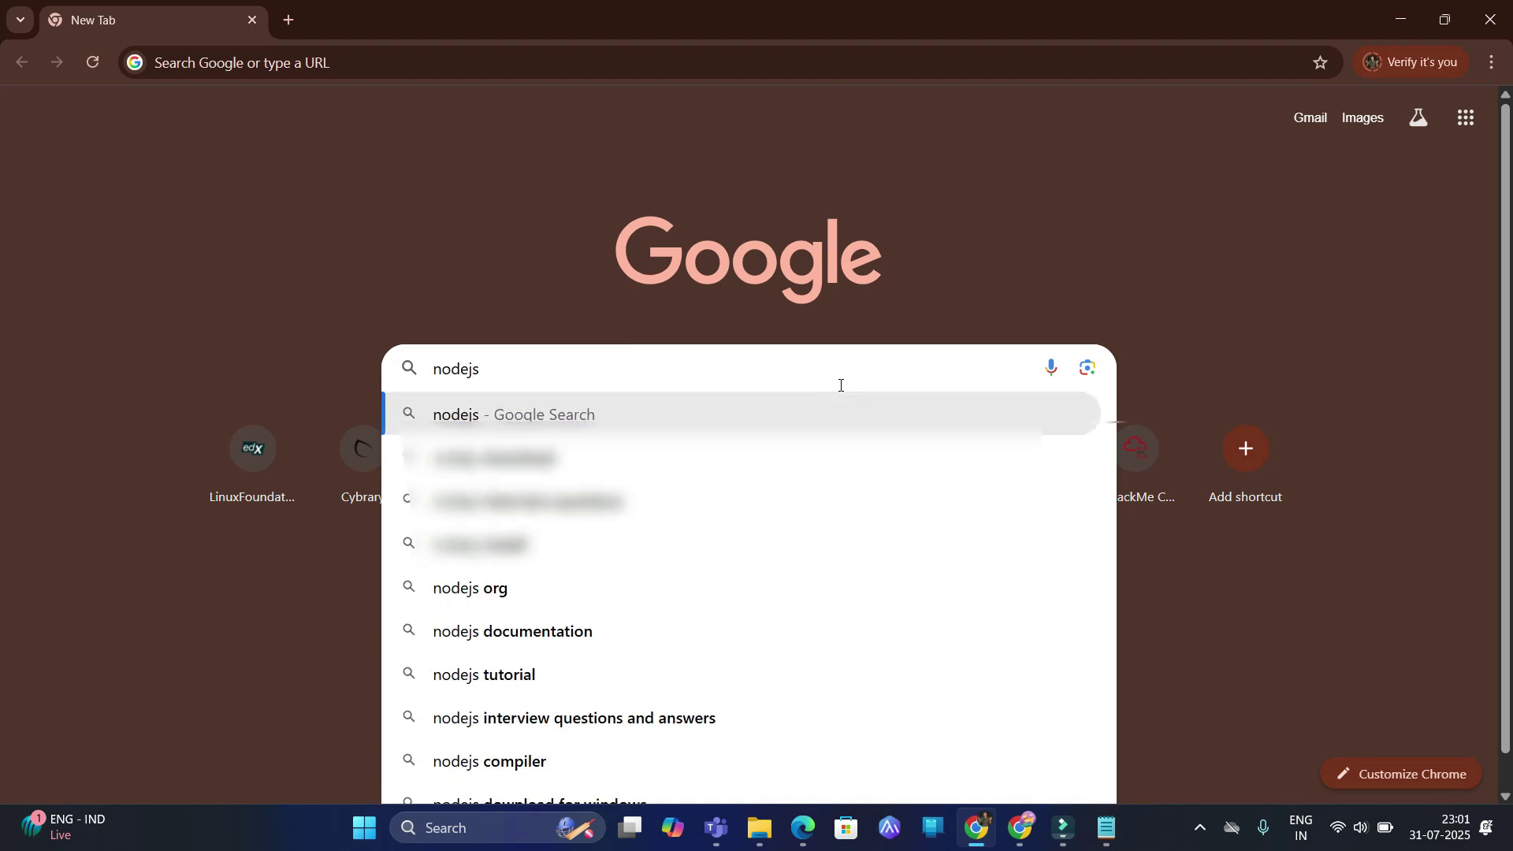
{"action": "type", "text": " download"}
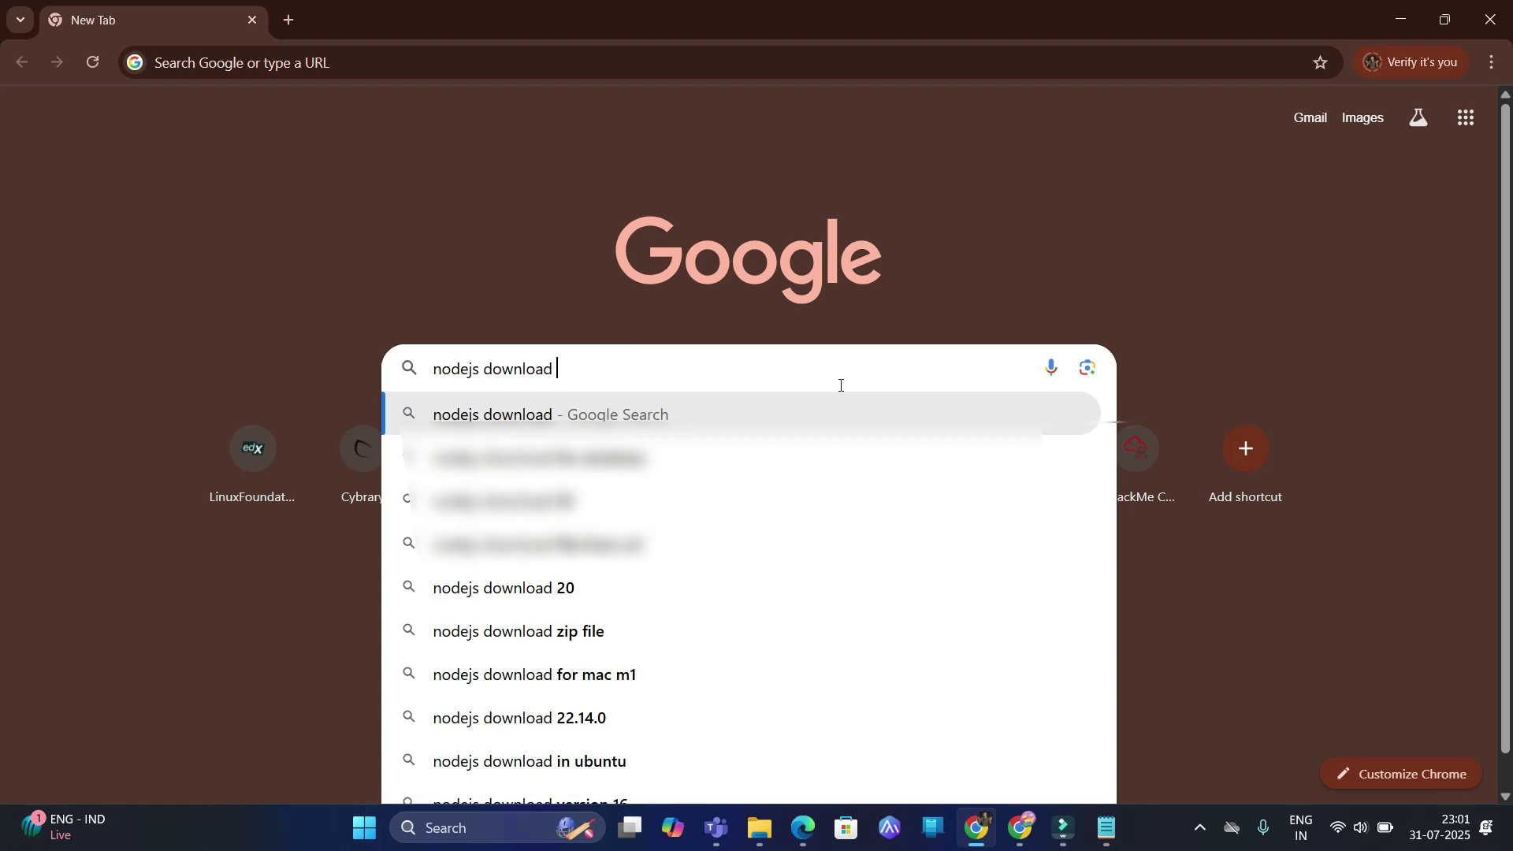
{"action": "key", "text": "Down"}
{"action": "key", "text": "Return"}
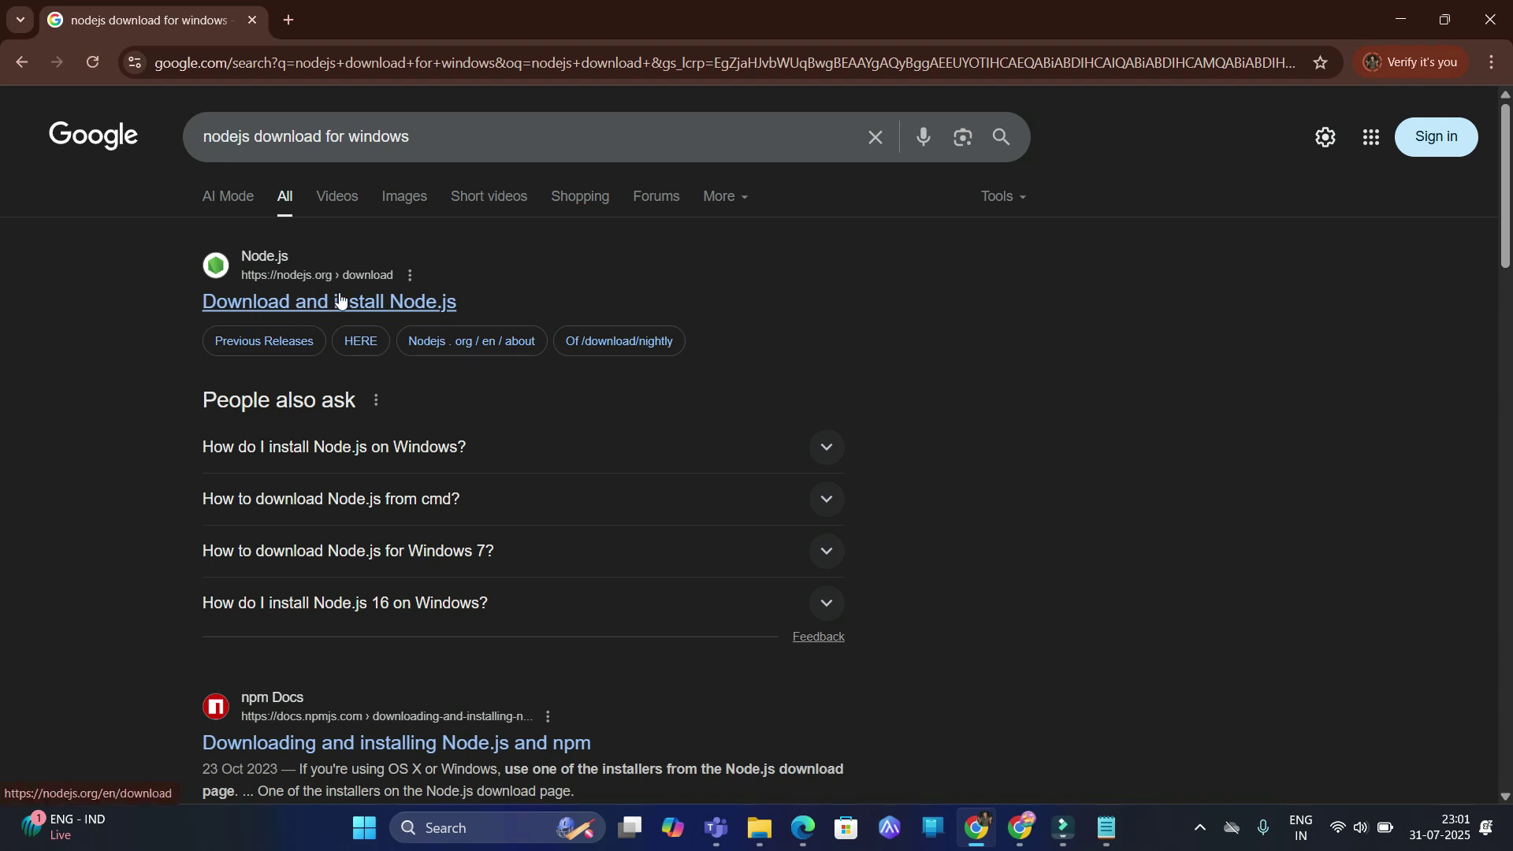
{"action": "left_click", "coordinate": [266, 310]}
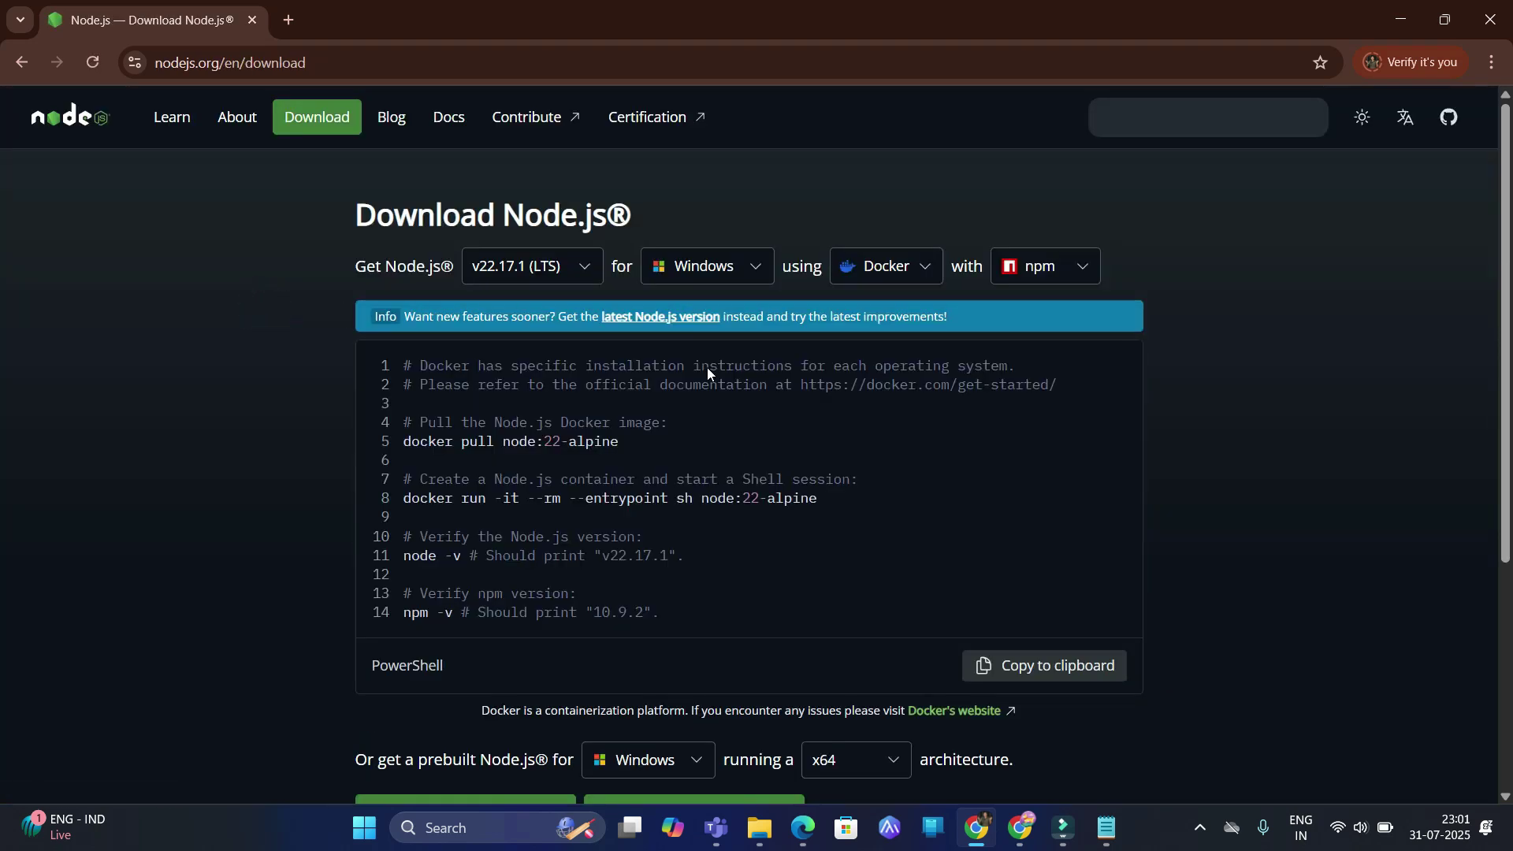
- Download the prebuilt x64 Windows Installer (.msi) of Node.js v22.17.1 and save it as node-v22.17.1-x64.msi in the Downloads folder
{"action": "scroll", "coordinate": [692, 440], "scroll_direction": "down", "scroll_amount": 1}
{"action": "scroll", "coordinate": [520, 292], "scroll_direction": "up", "scroll_amount": 1}
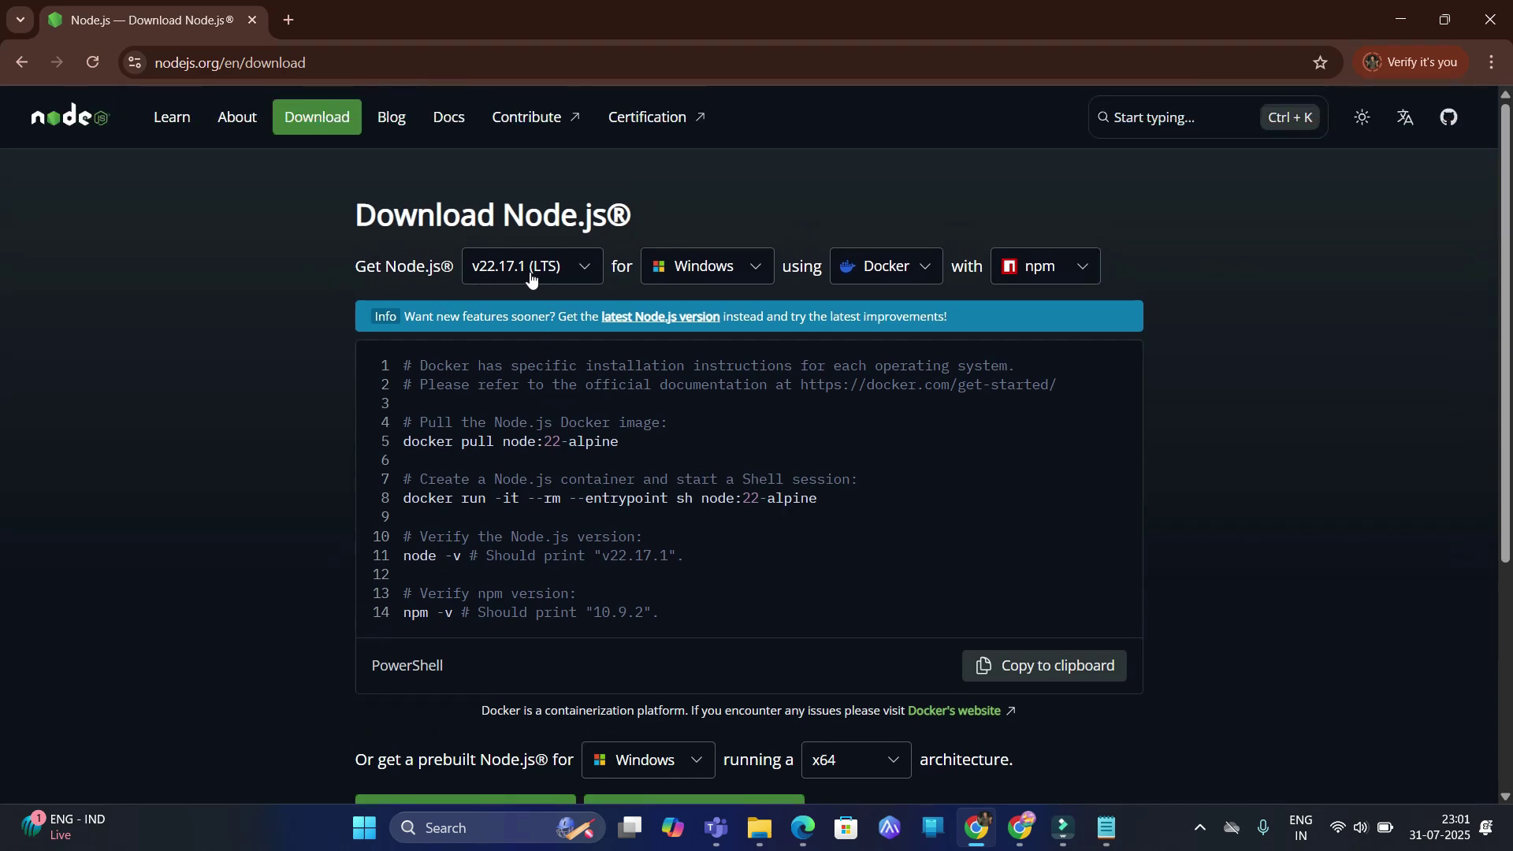
{"action": "scroll", "coordinate": [655, 299], "scroll_direction": "down", "scroll_amount": 3}
{"action": "scroll", "coordinate": [656, 299], "scroll_direction": "up", "scroll_amount": 2}
{"action": "scroll", "coordinate": [655, 299], "scroll_direction": "down", "scroll_amount": 2}
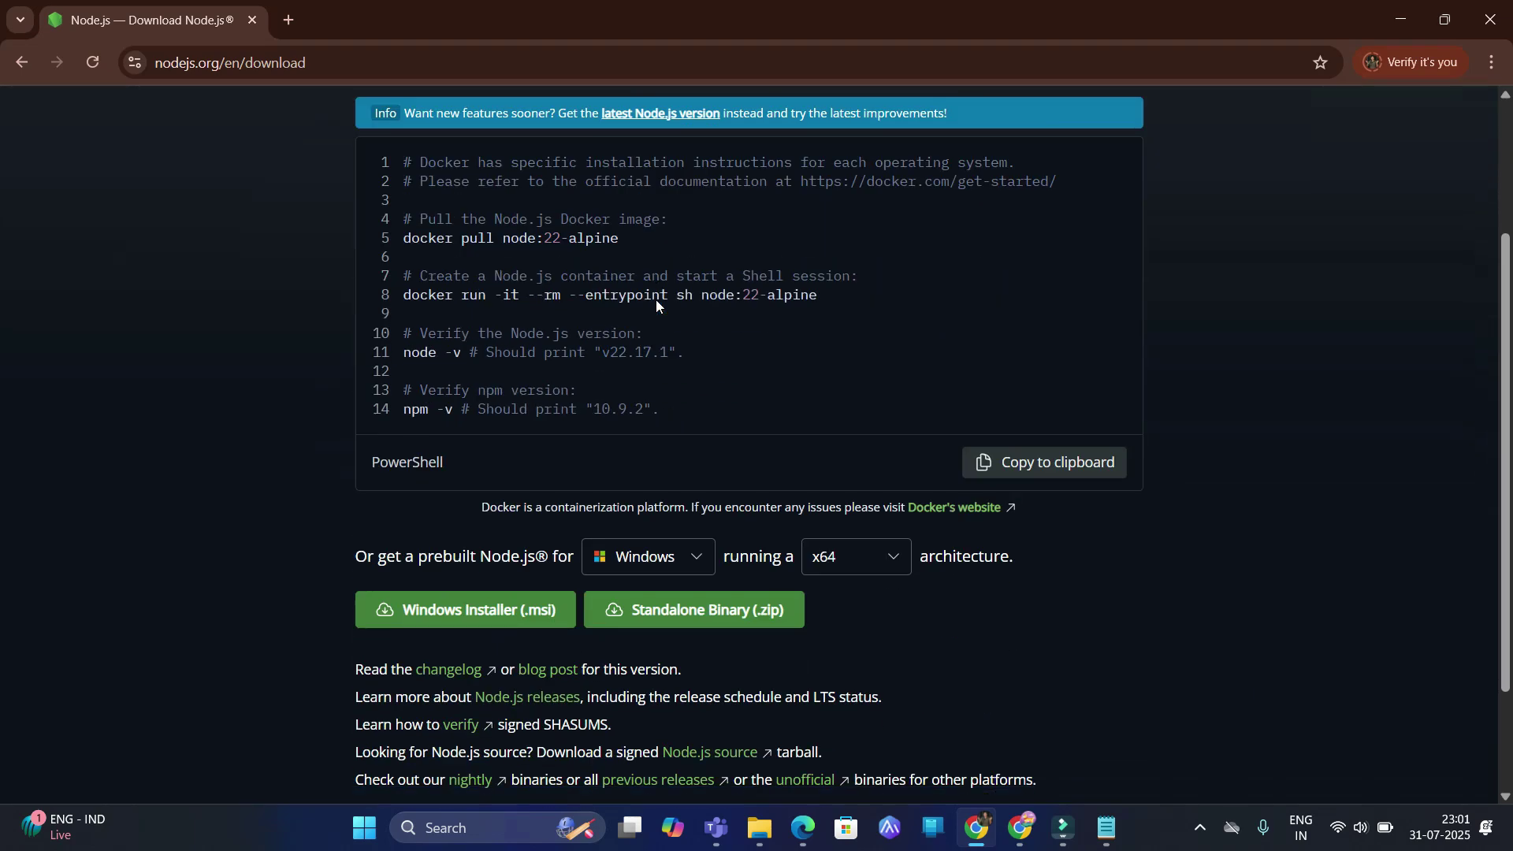
{"action": "scroll", "coordinate": [655, 300], "scroll_direction": "down", "scroll_amount": 2}
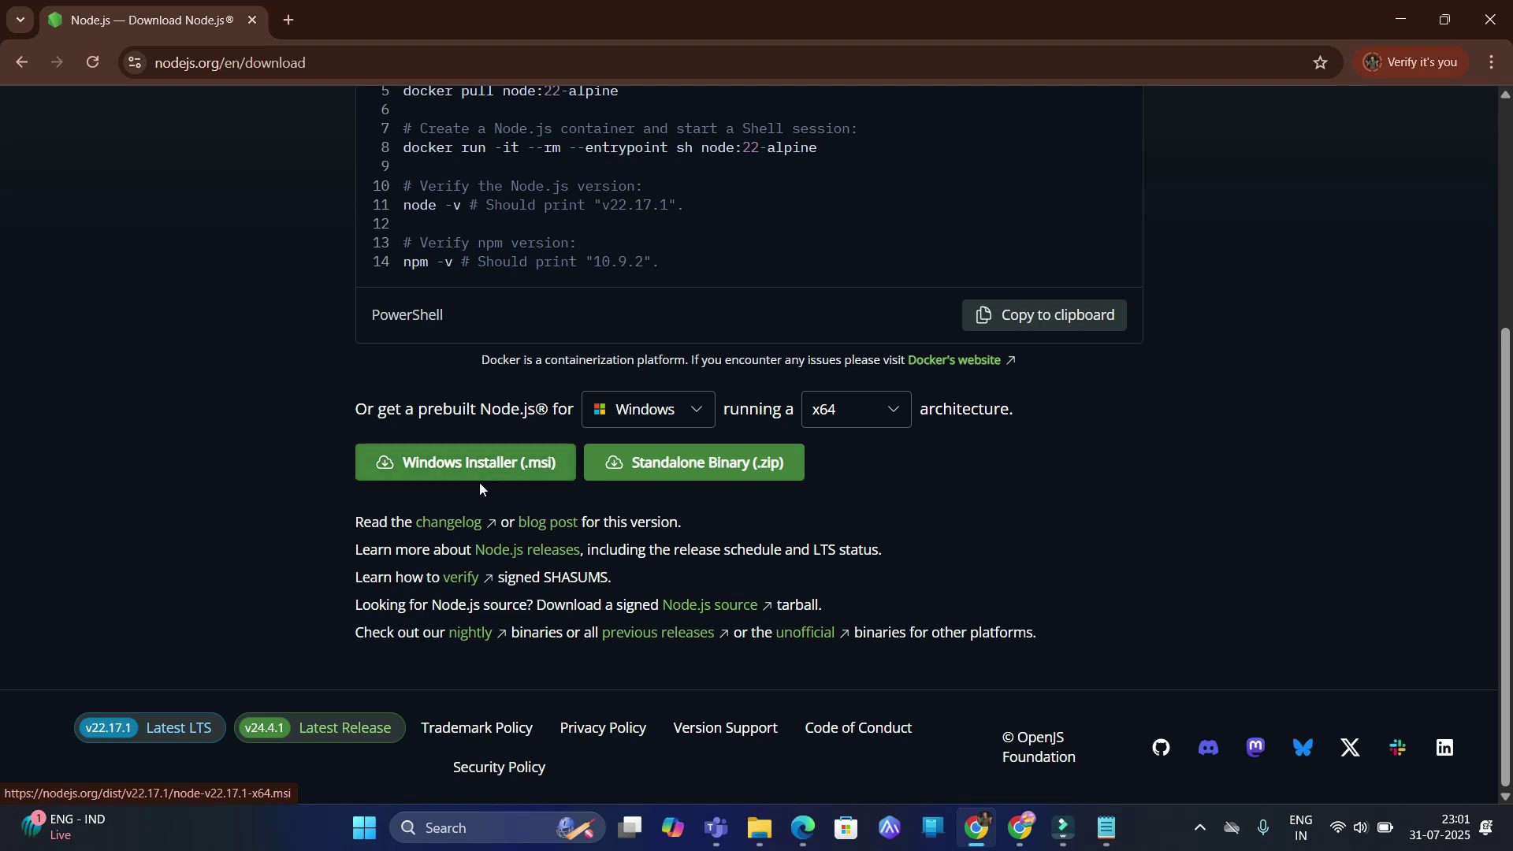
{"action": "left_click", "coordinate": [522, 463]}
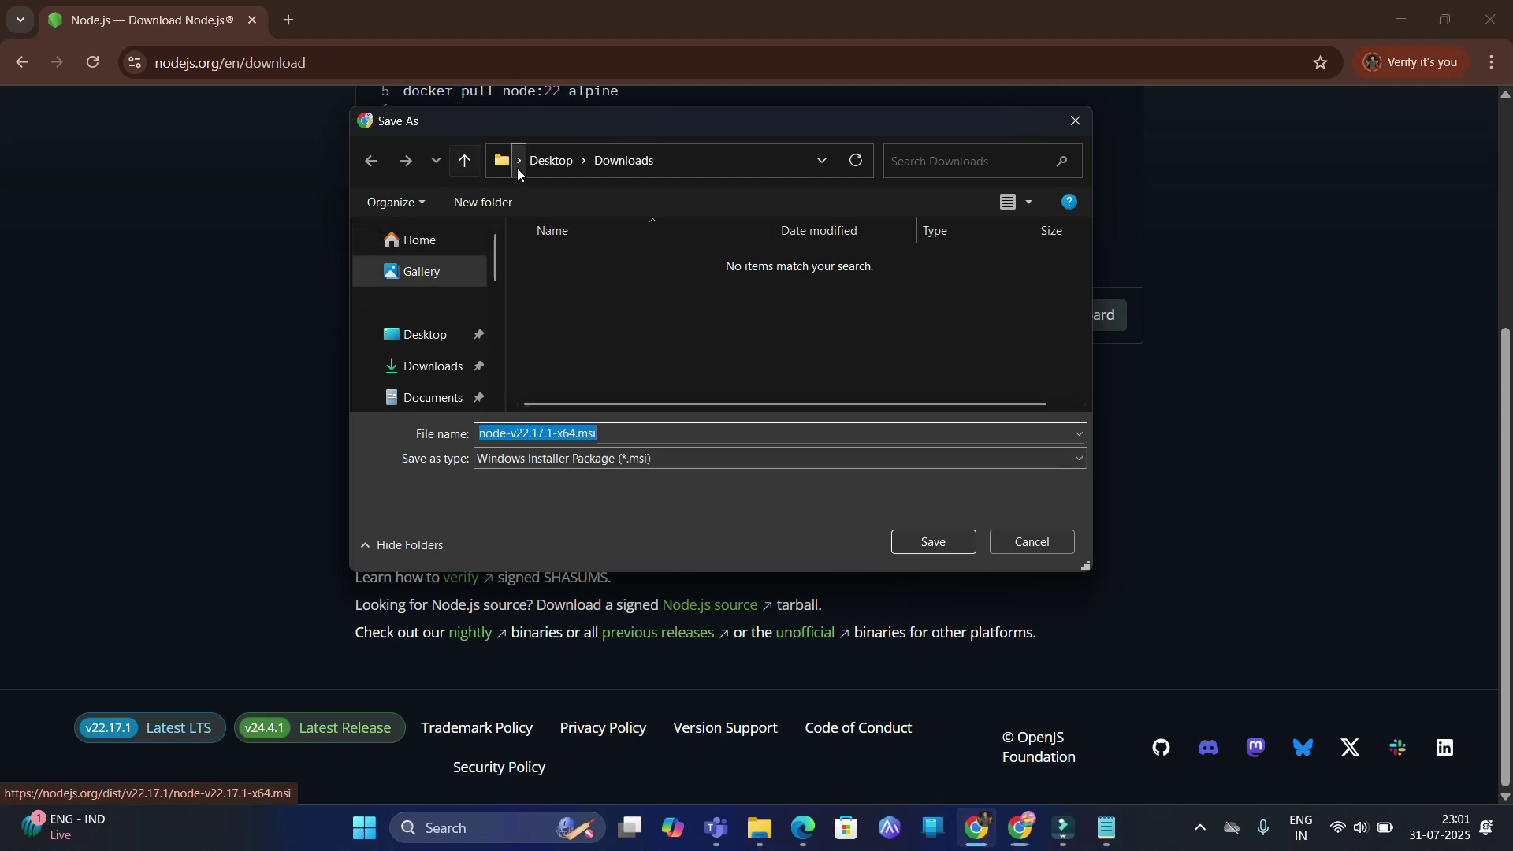
{"action": "left_click", "coordinate": [940, 541]}
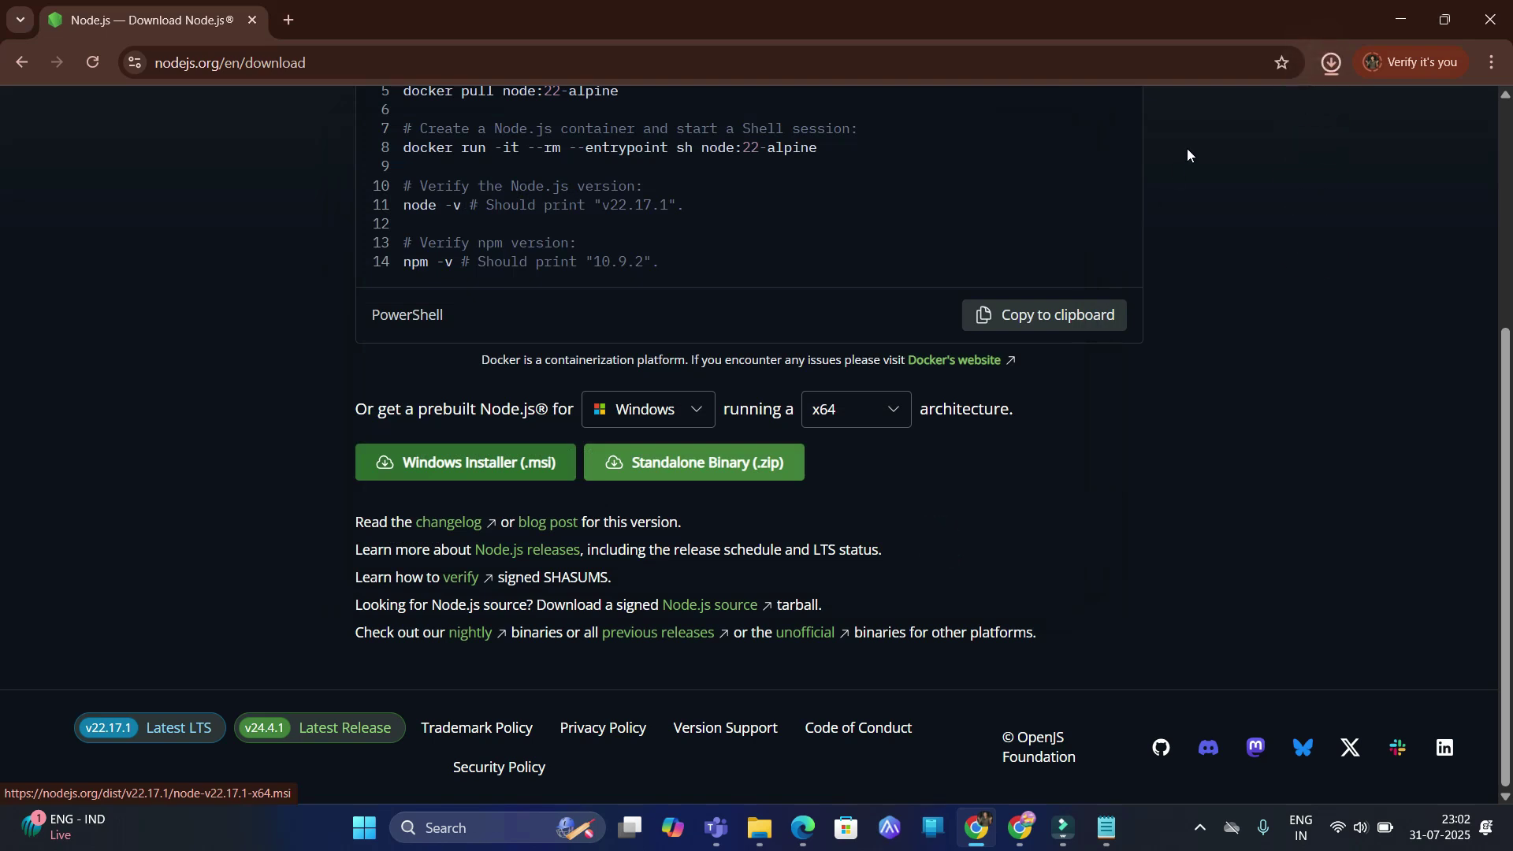
- Show the downloaded installer in its folder and delete the Atom, FileZilla and MSTeams setup files beside it
{"action": "left_click", "coordinate": [1330, 63]}
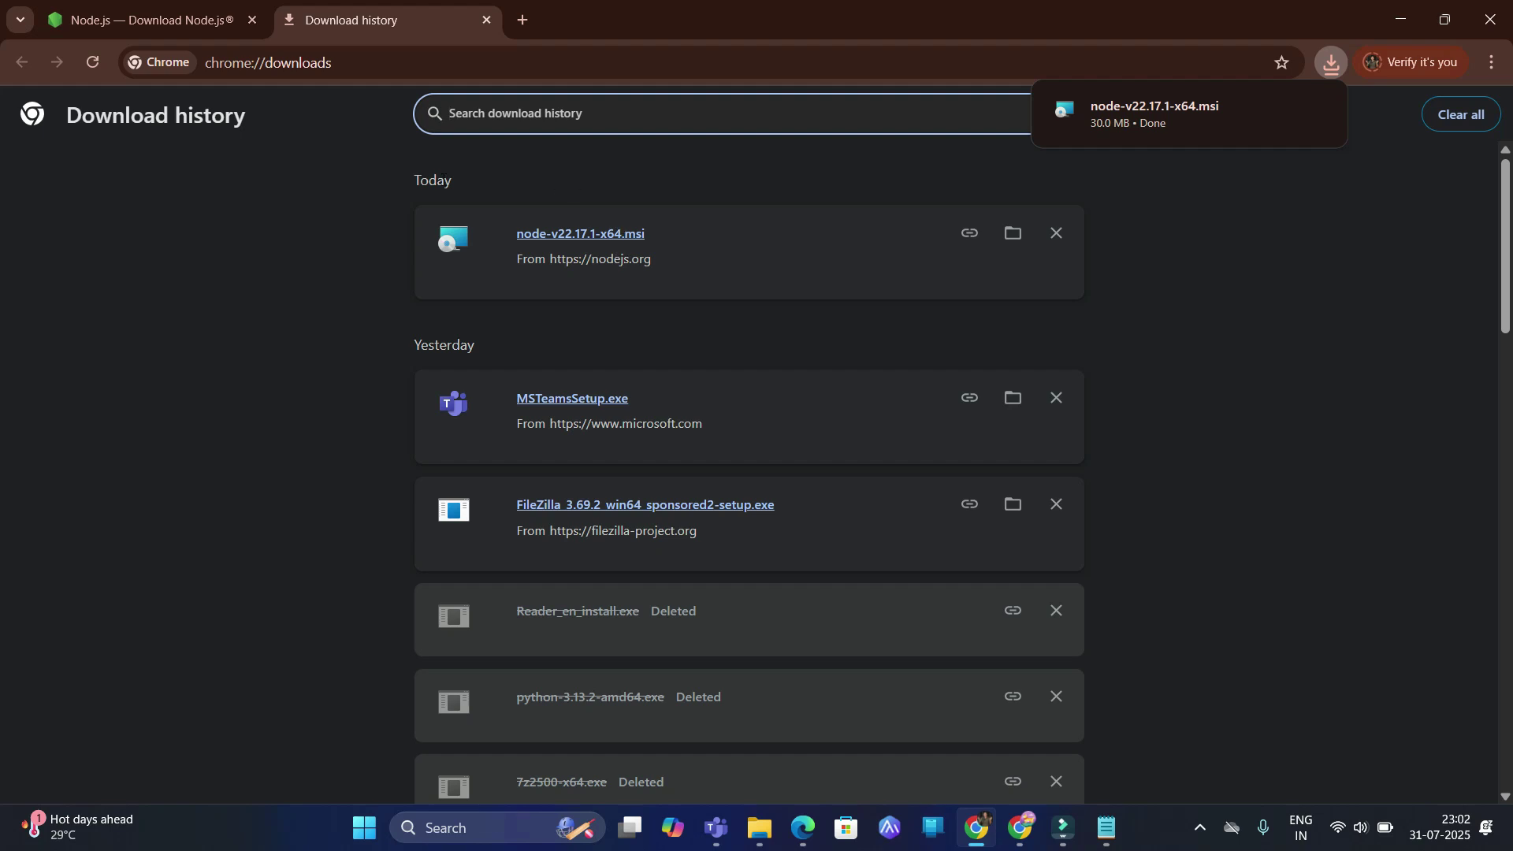
{"action": "left_click", "coordinate": [1277, 111]}
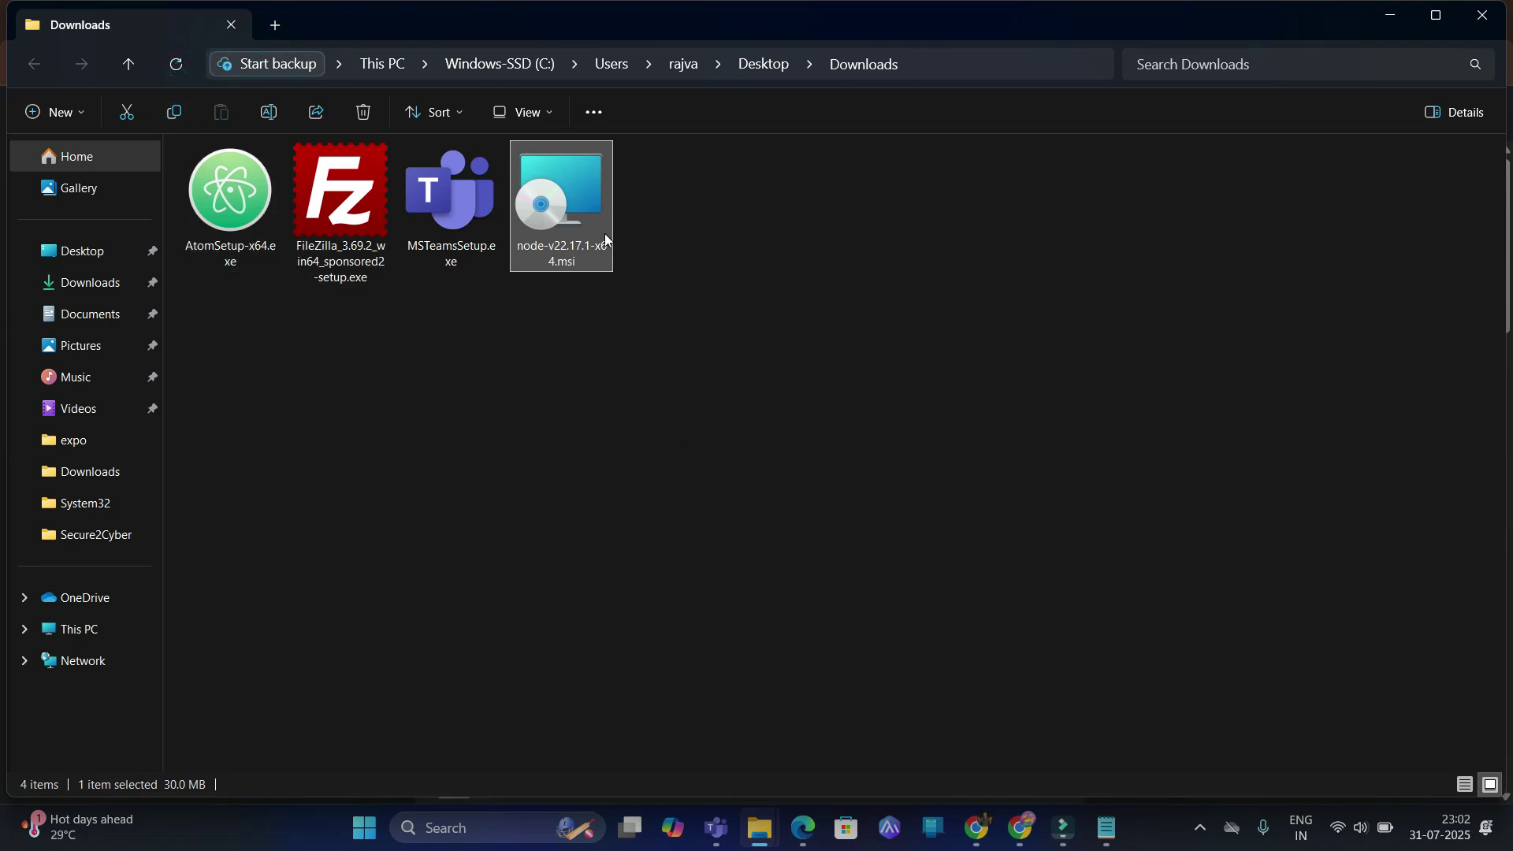
{"action": "left_click_drag", "start_coordinate": [462, 346], "coordinate": [285, 150]}
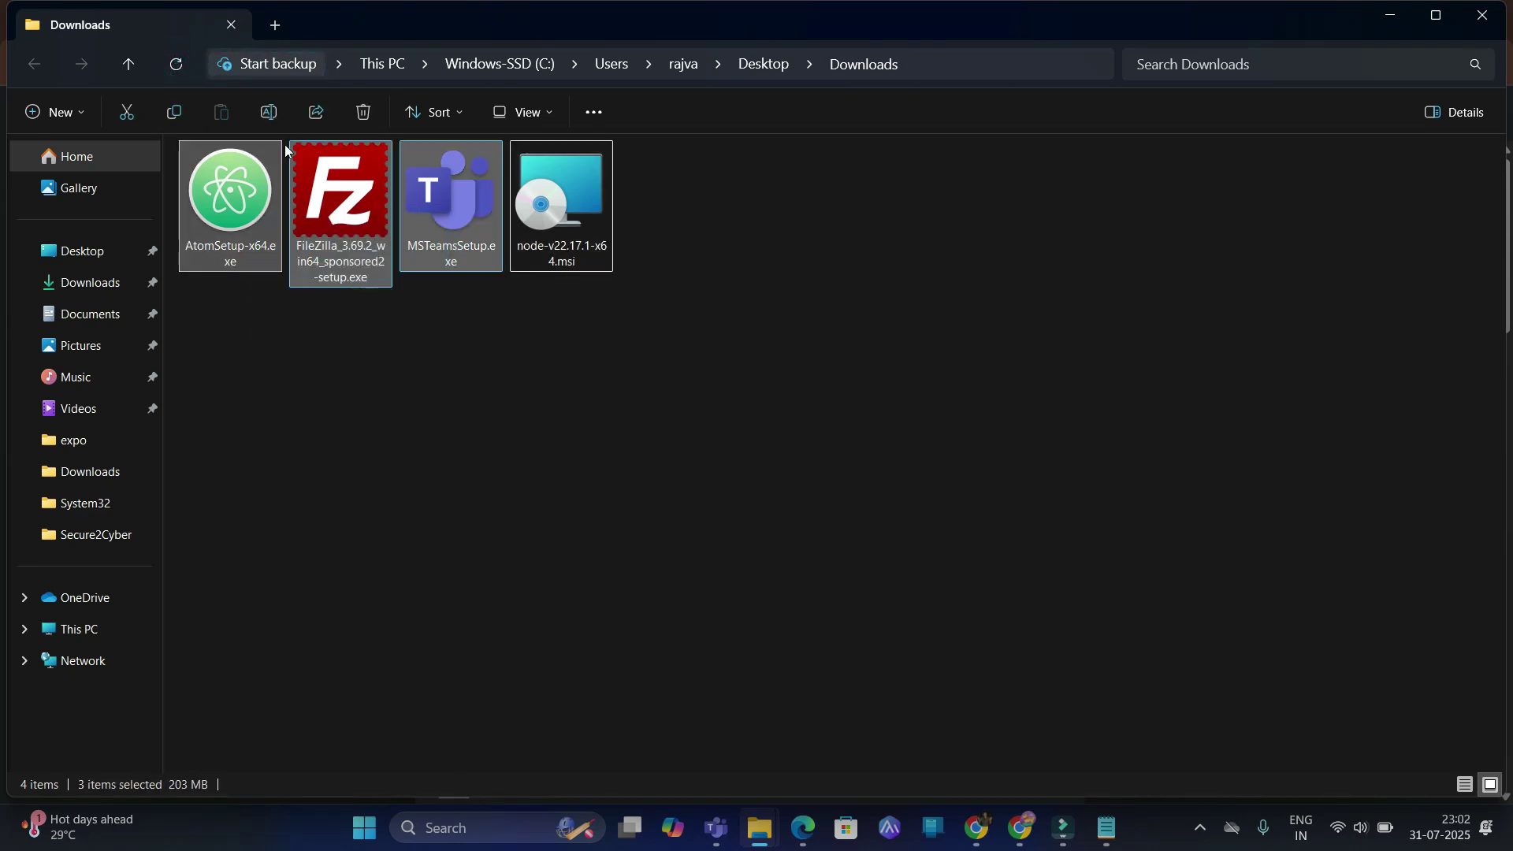
{"action": "left_click", "coordinate": [363, 112]}
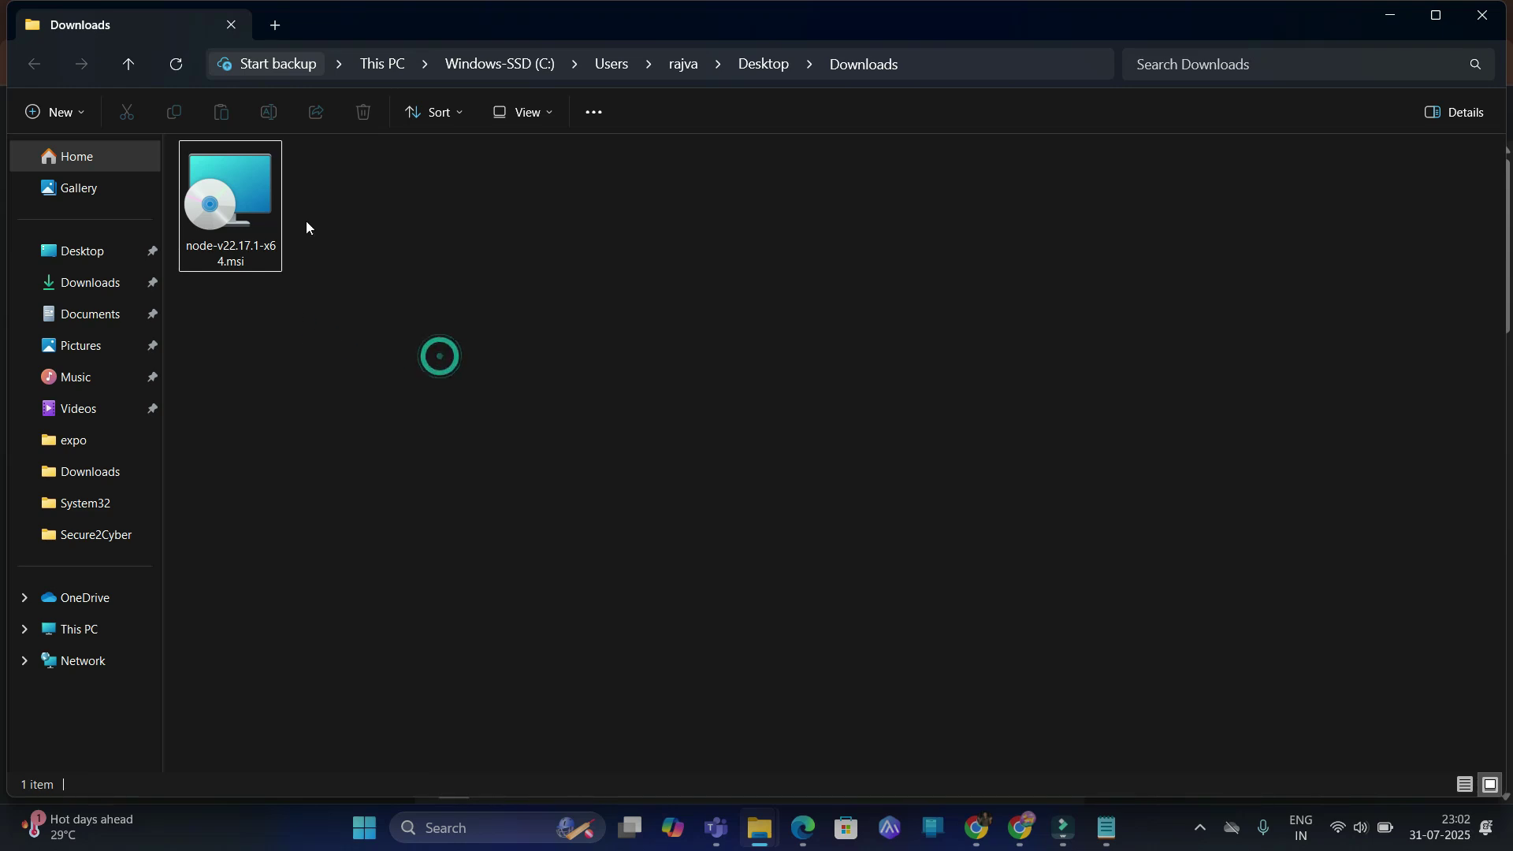
- Launch node-v22.17.1-x64.msi and accept the license agreement in the Node.js setup wizard
{"action": "double_click", "coordinate": [224, 201]}
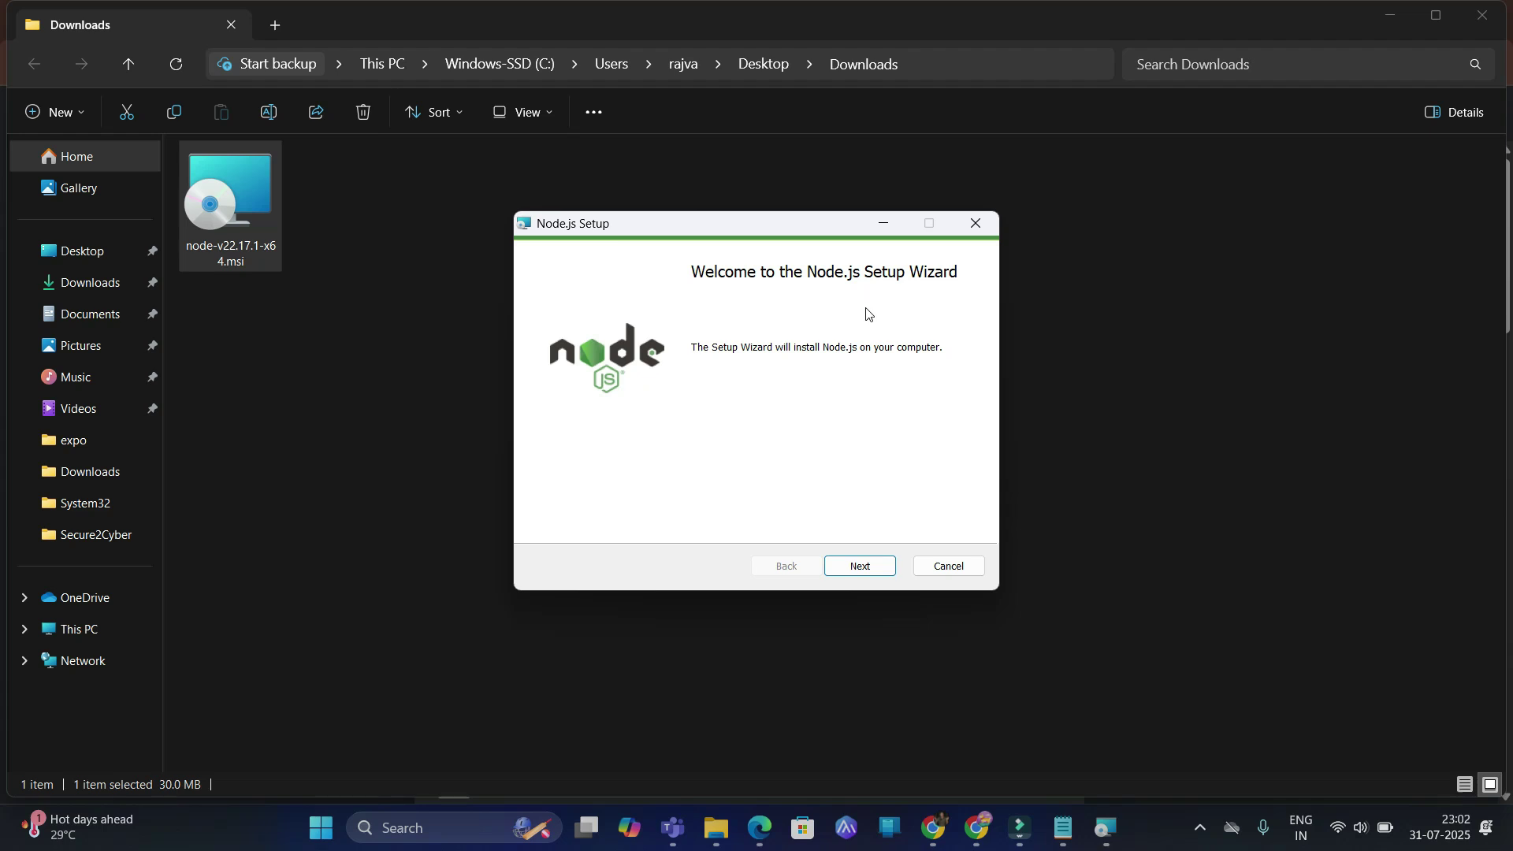
{"action": "left_click", "coordinate": [869, 569]}
{"action": "scroll", "coordinate": [729, 403], "scroll_direction": "down", "scroll_amount": 1}
{"action": "scroll", "coordinate": [729, 403], "scroll_direction": "down", "scroll_amount": 15}
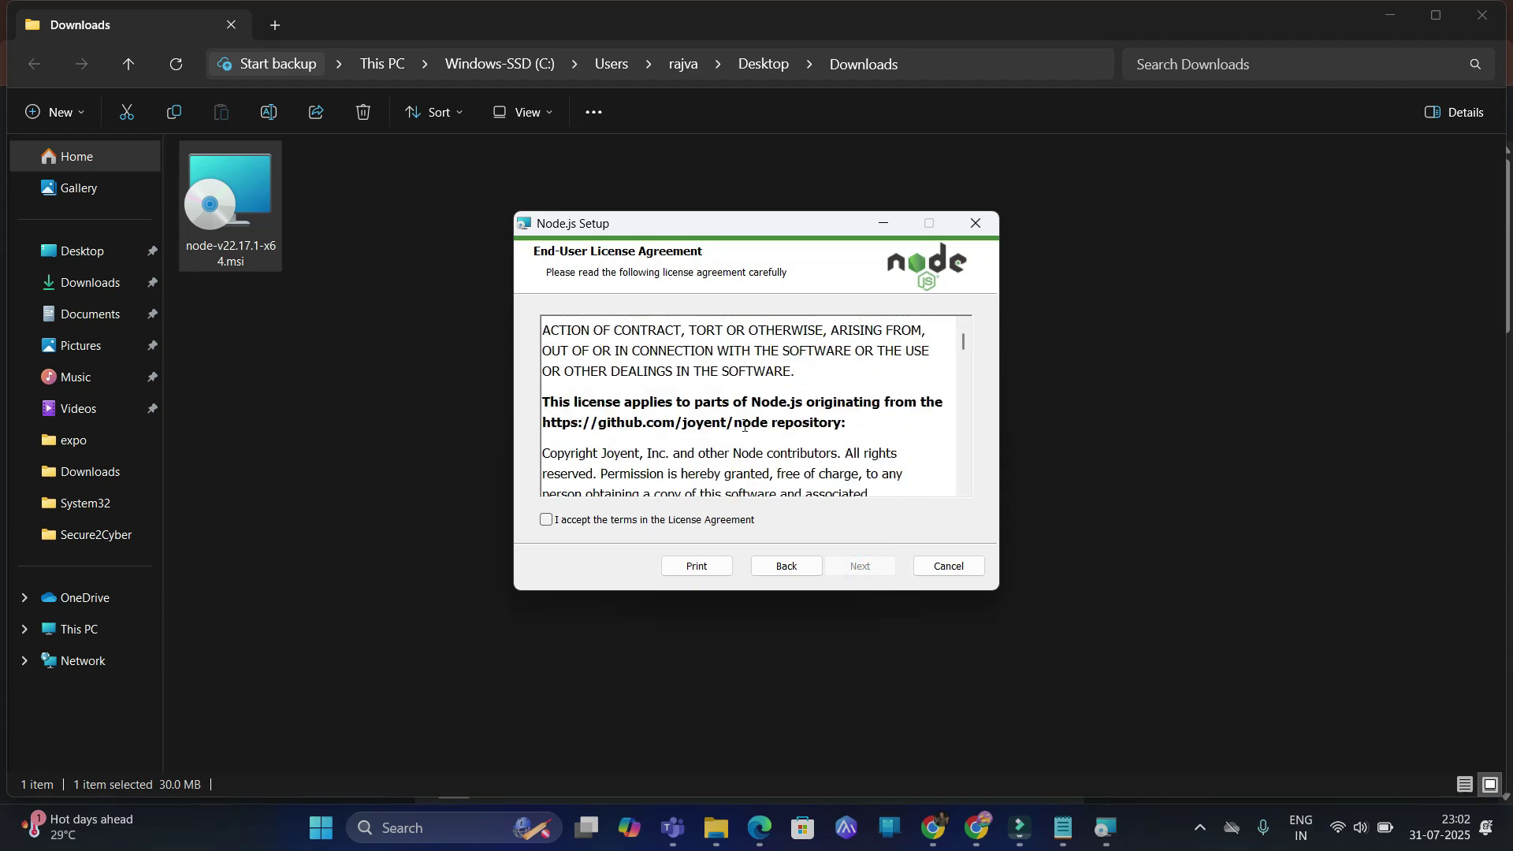
{"action": "scroll", "coordinate": [747, 425], "scroll_direction": "up", "scroll_amount": 10}
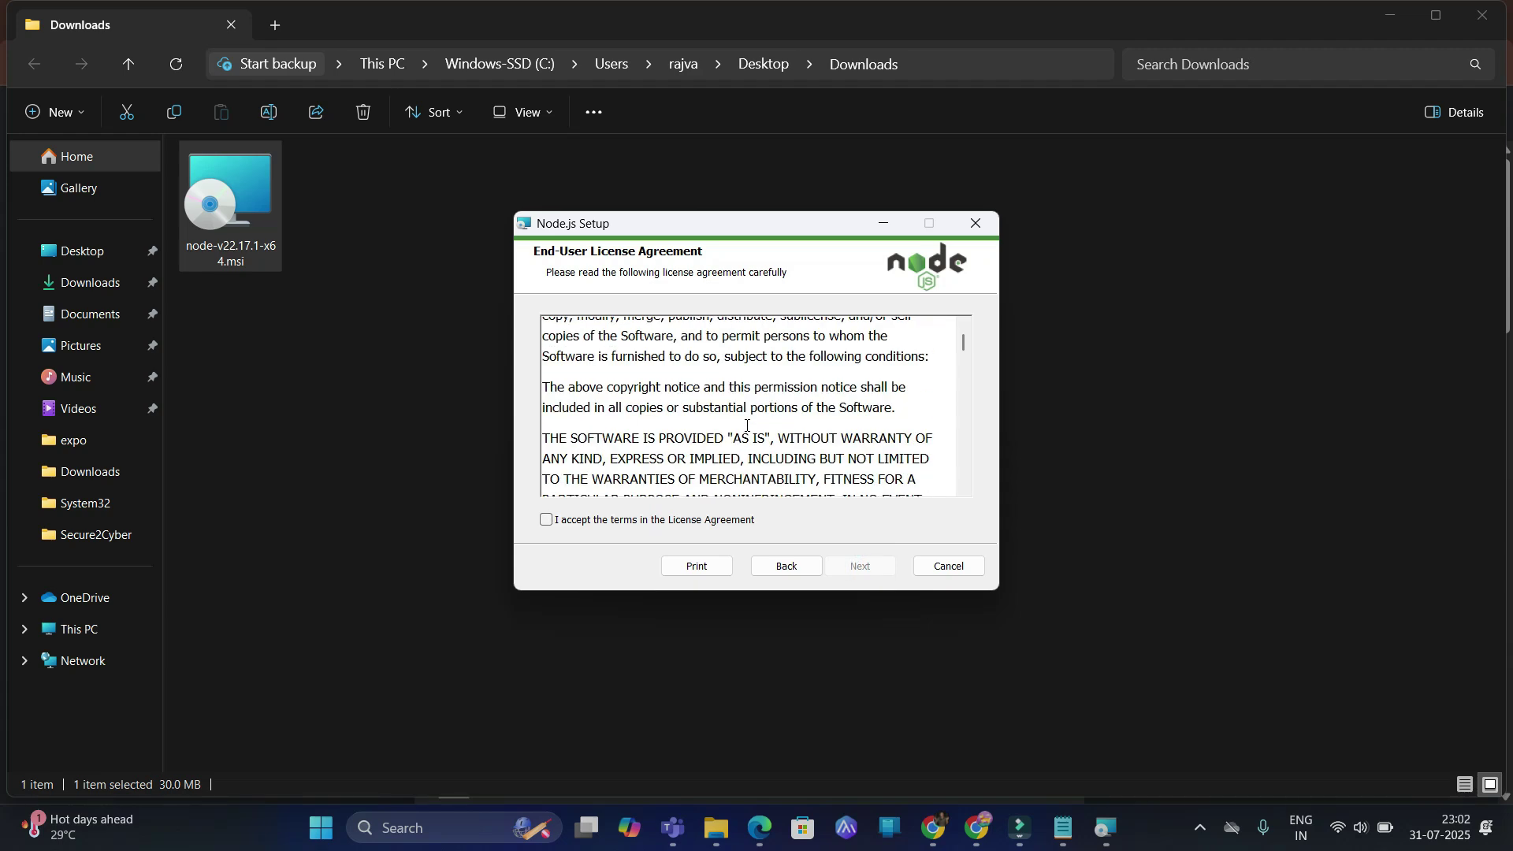
{"action": "left_click", "coordinate": [547, 521]}
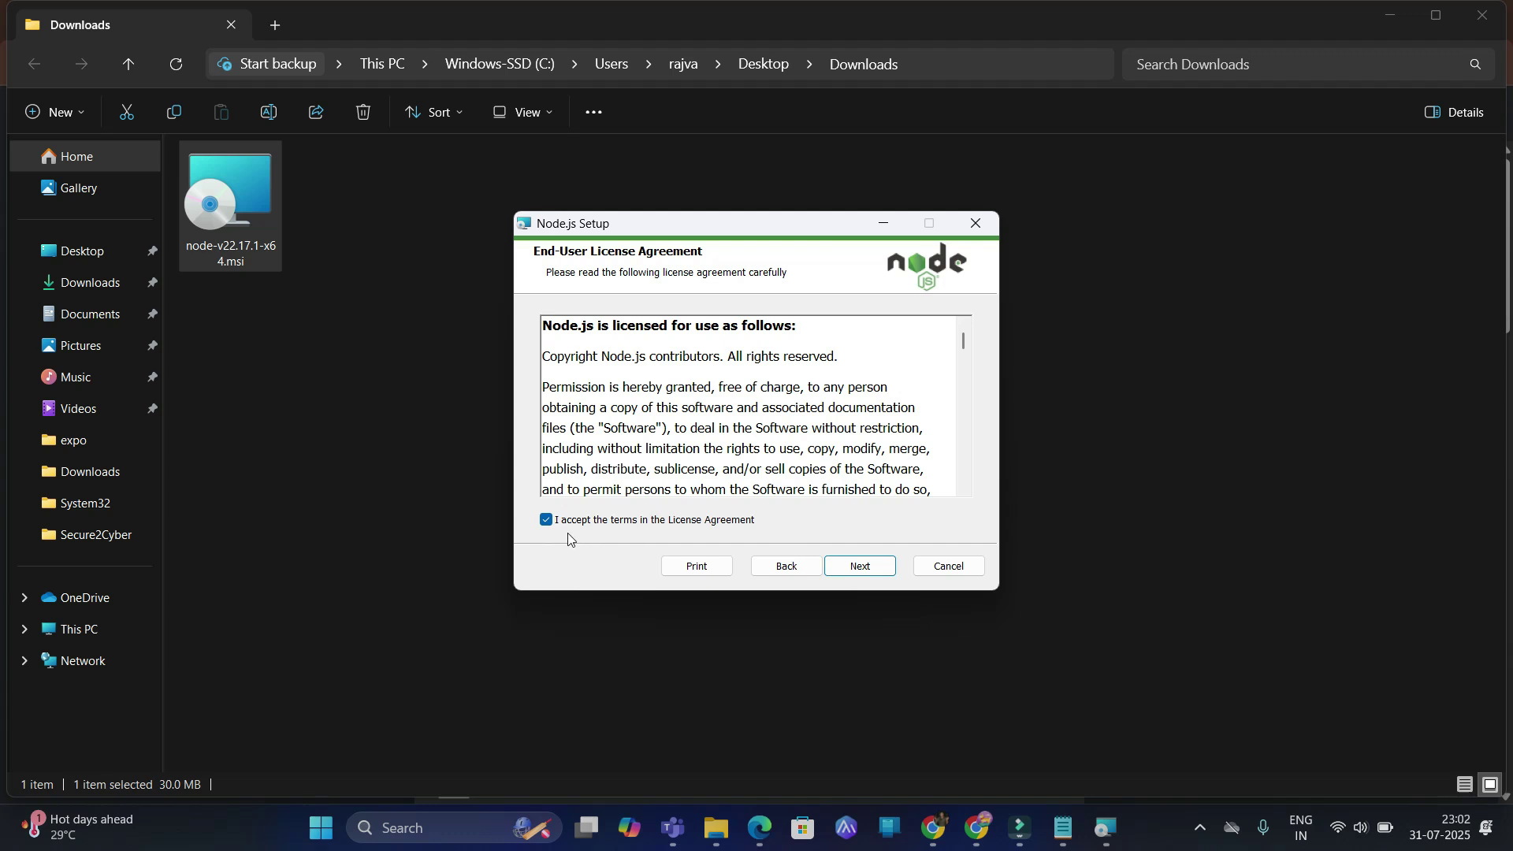
{"action": "left_click", "coordinate": [860, 566]}
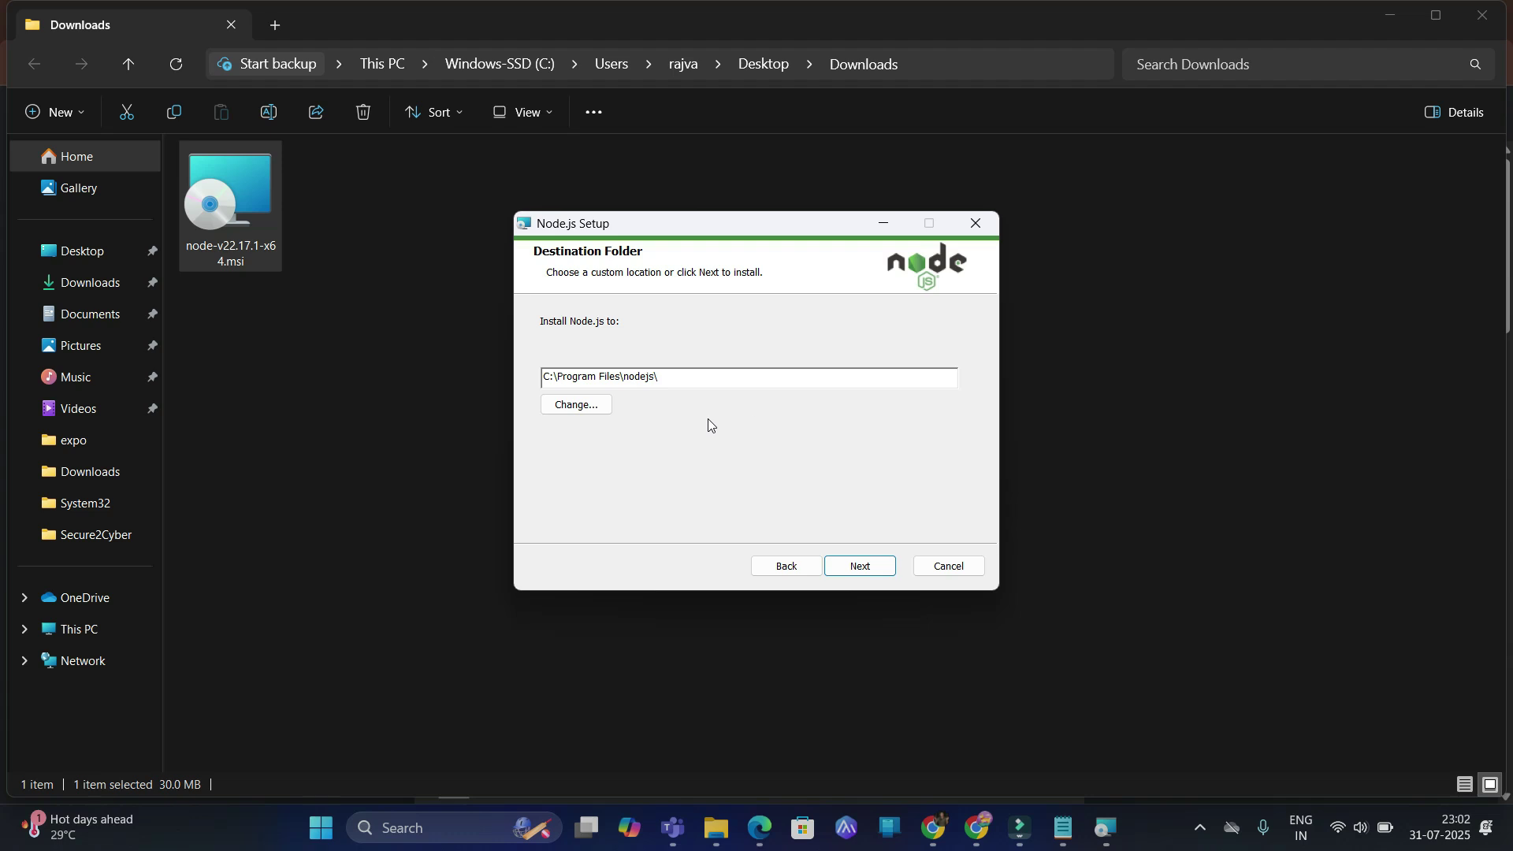
- Install Node.js to C:\Program Files\nodejs\ with the default features and without the native module tools, and finish the wizard
{"action": "left_click", "coordinate": [888, 568]}
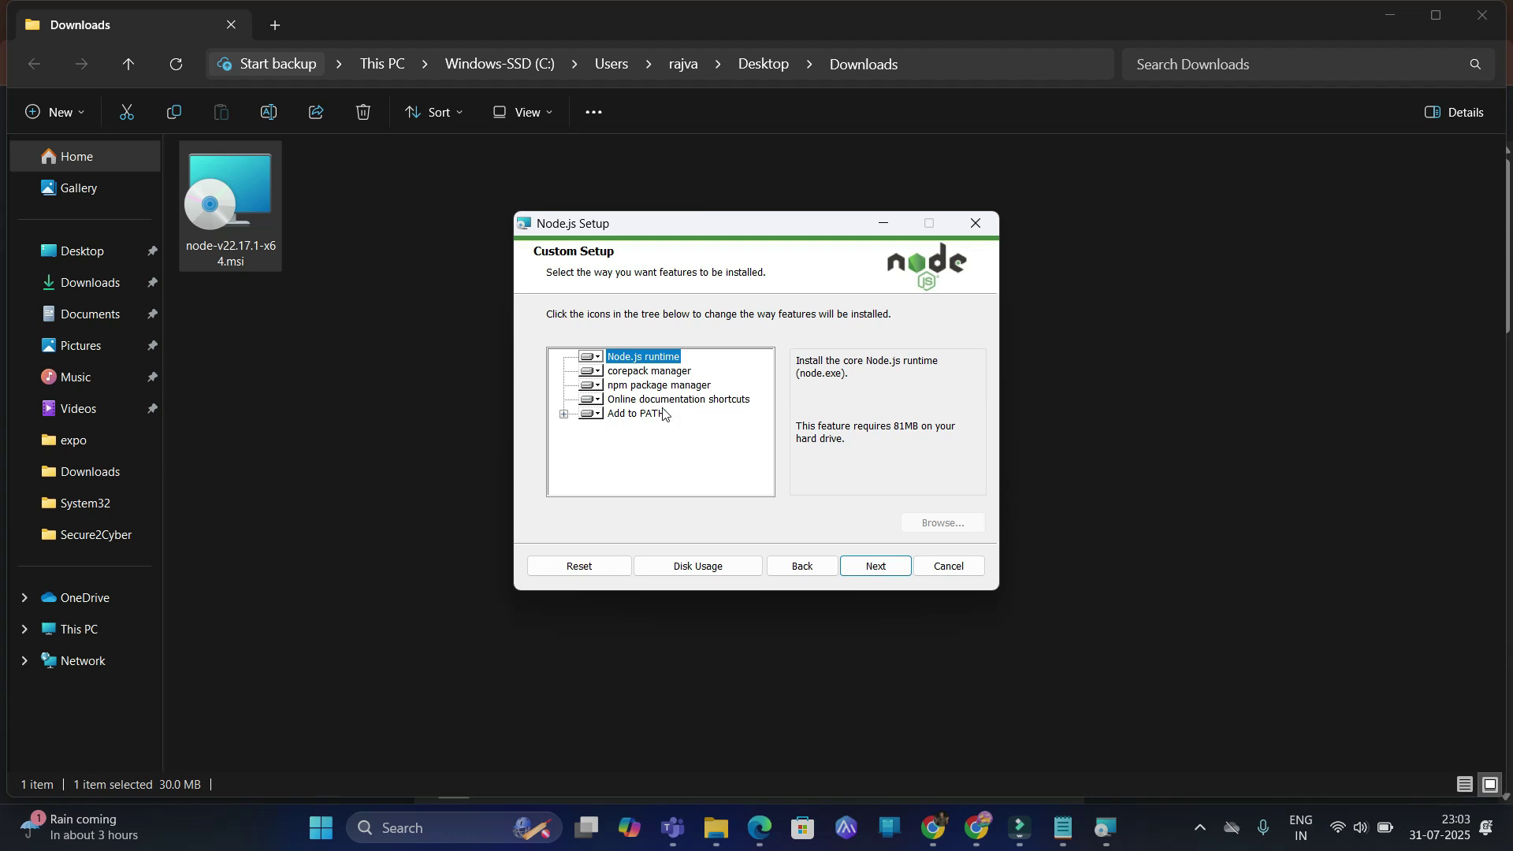
{"action": "left_click", "coordinate": [888, 571]}
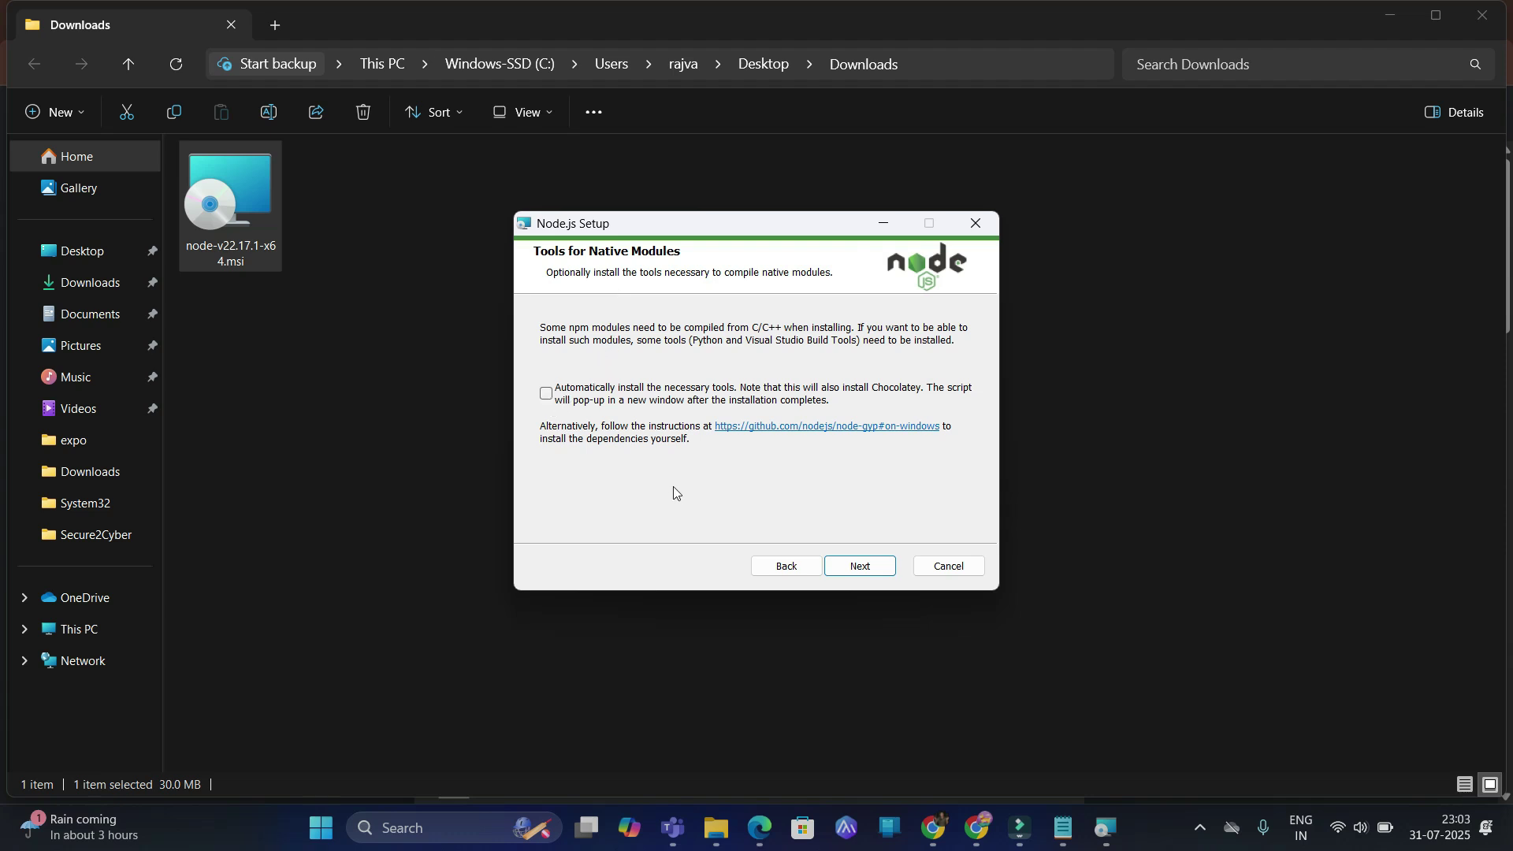
{"action": "left_click", "coordinate": [867, 569]}
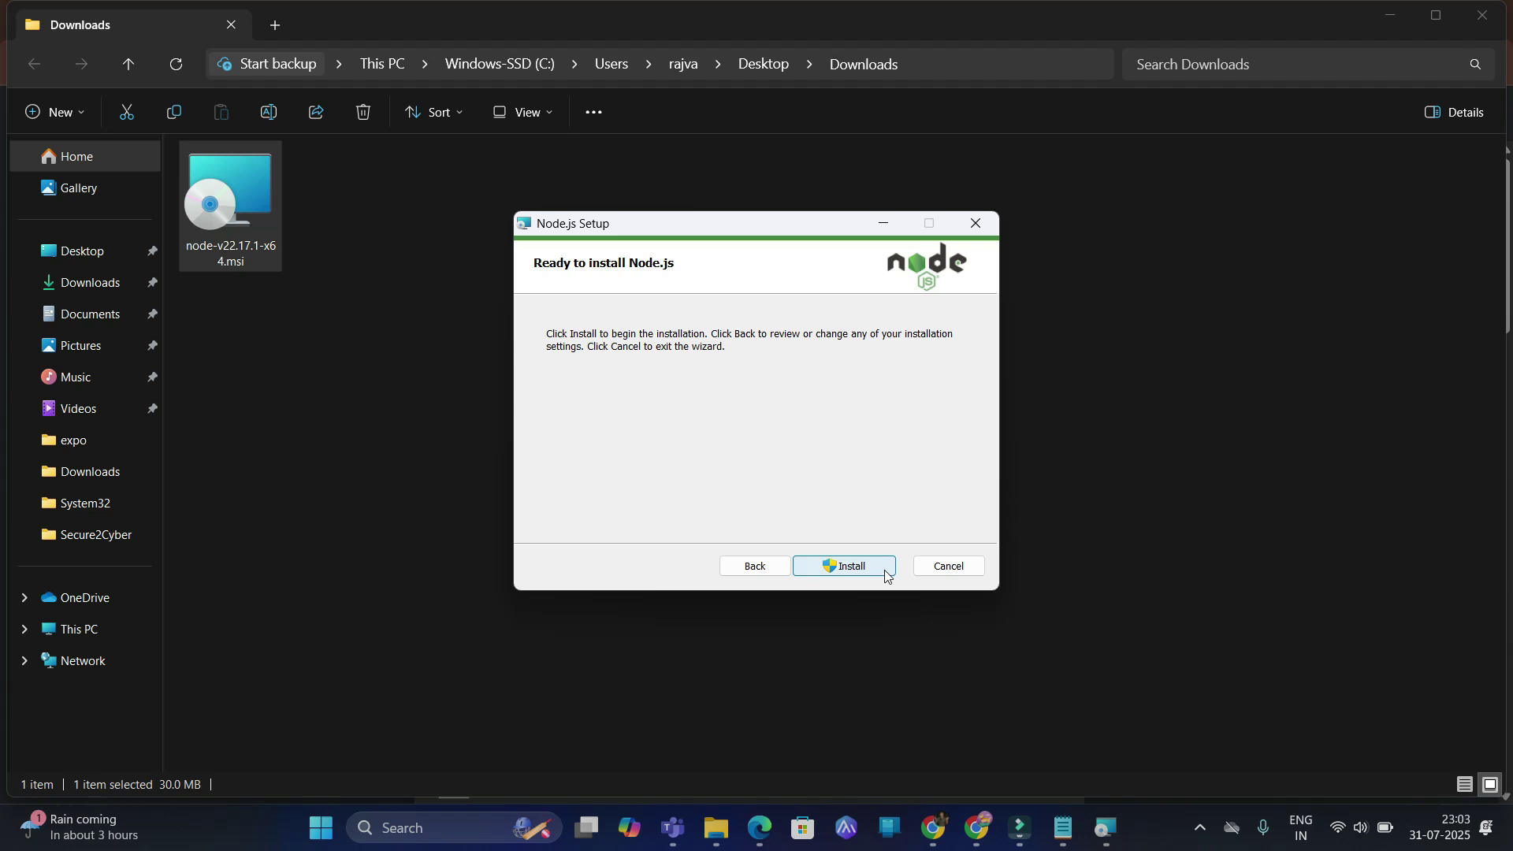
{"action": "left_click", "coordinate": [886, 574]}
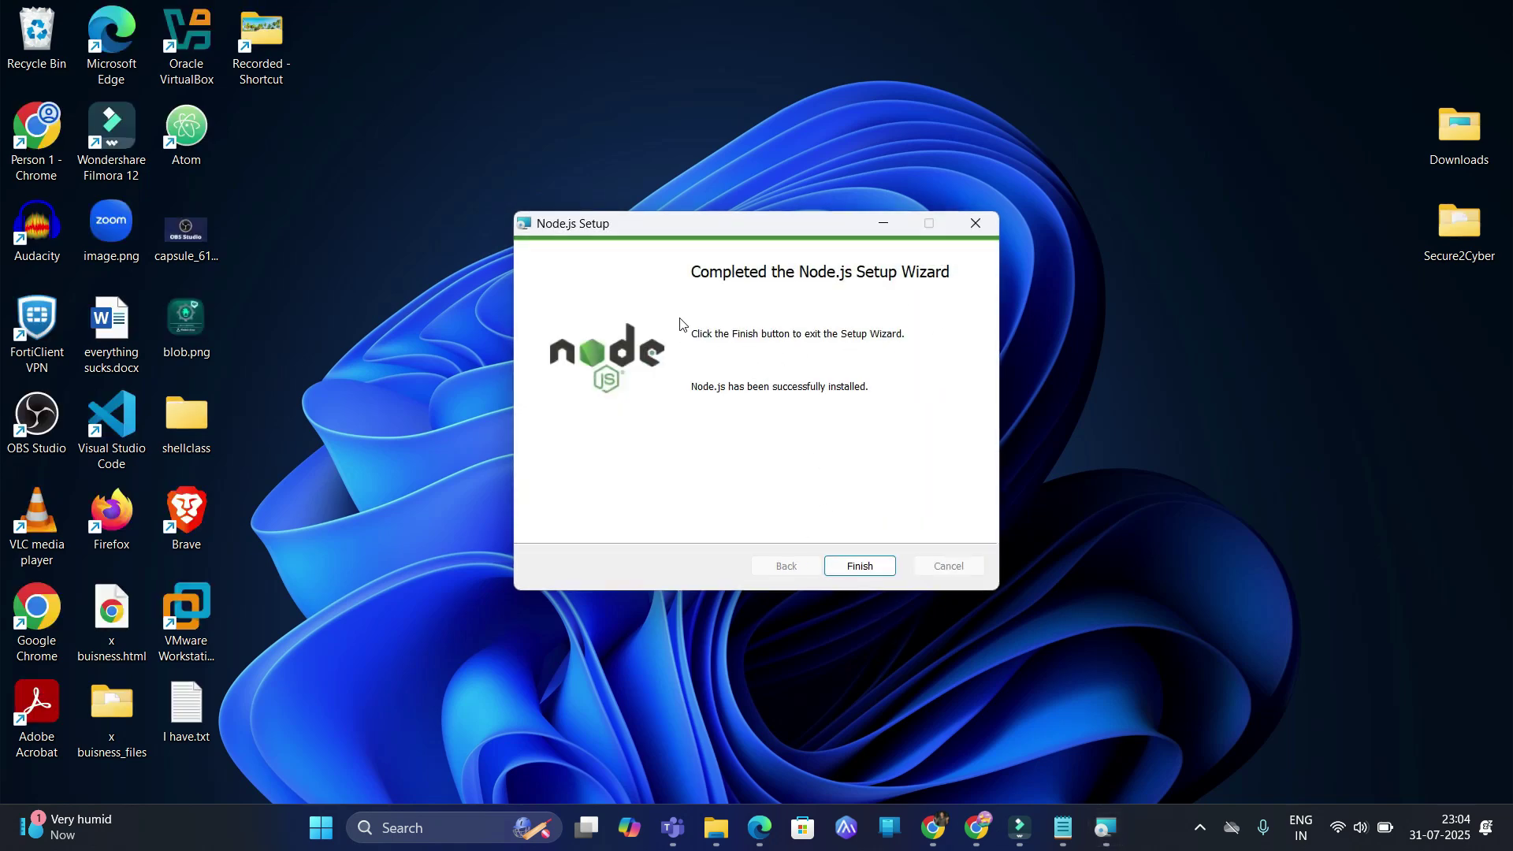
{"action": "left_click", "coordinate": [870, 570]}
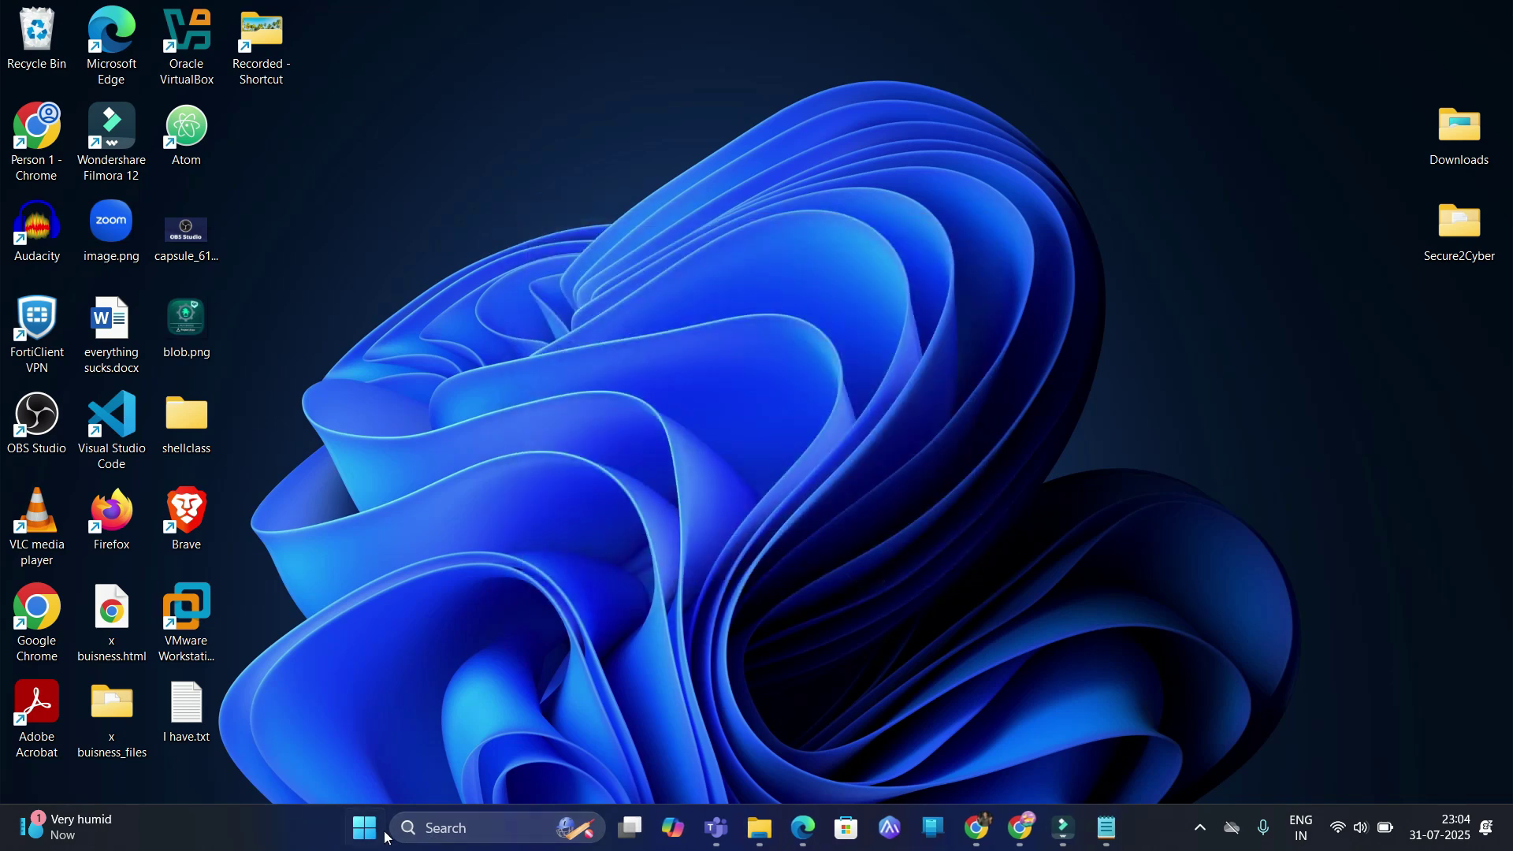
- Search Windows for "node.js" to check that the app is installed, and close the search
{"action": "left_click", "coordinate": [367, 825]}
{"action": "type", "text": "node.js"}
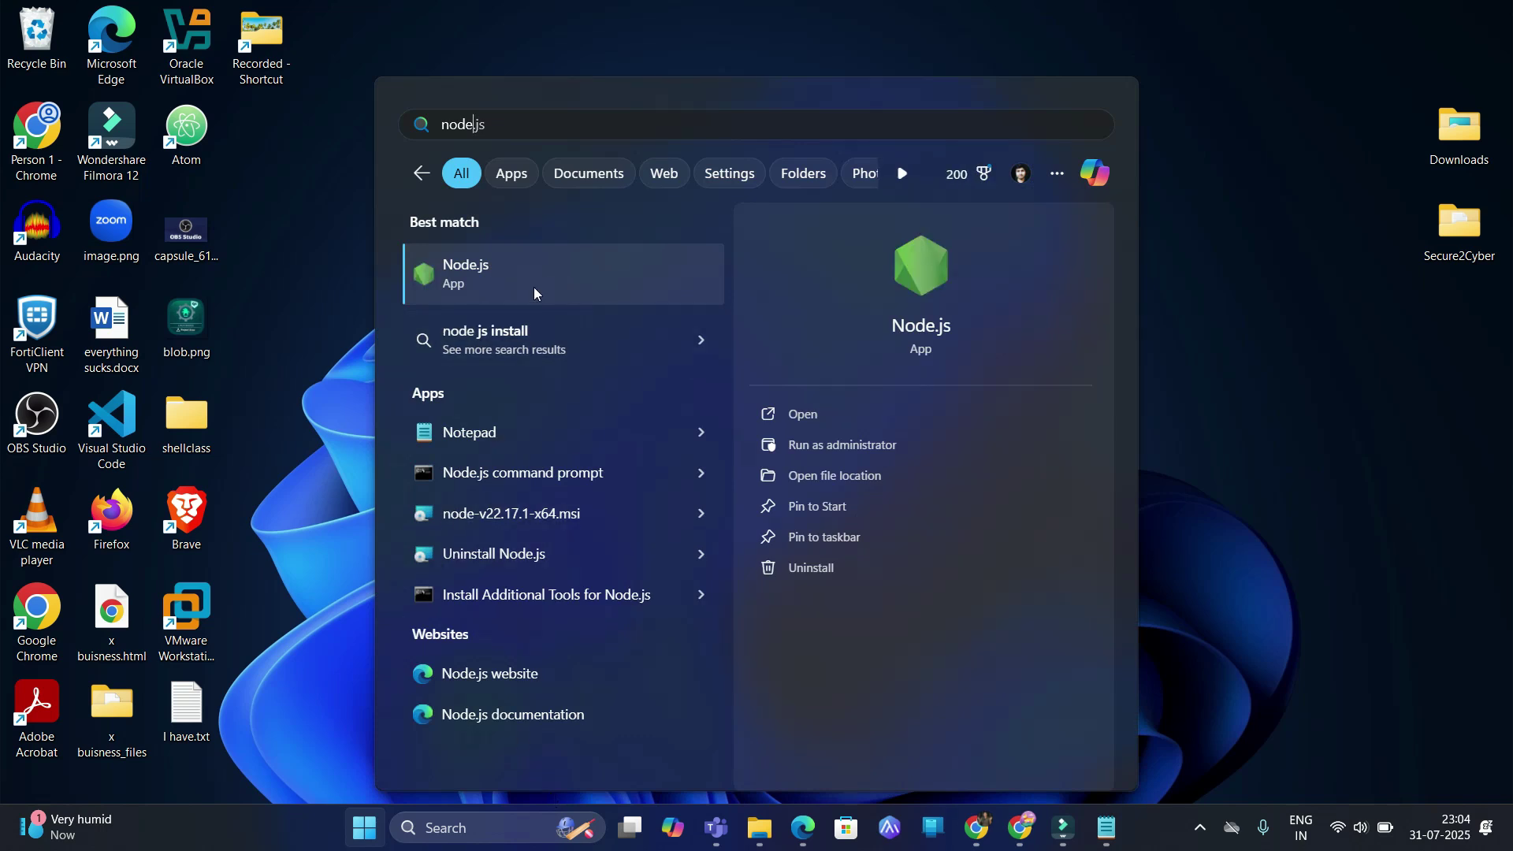
{"action": "left_click", "coordinate": [1186, 371]}
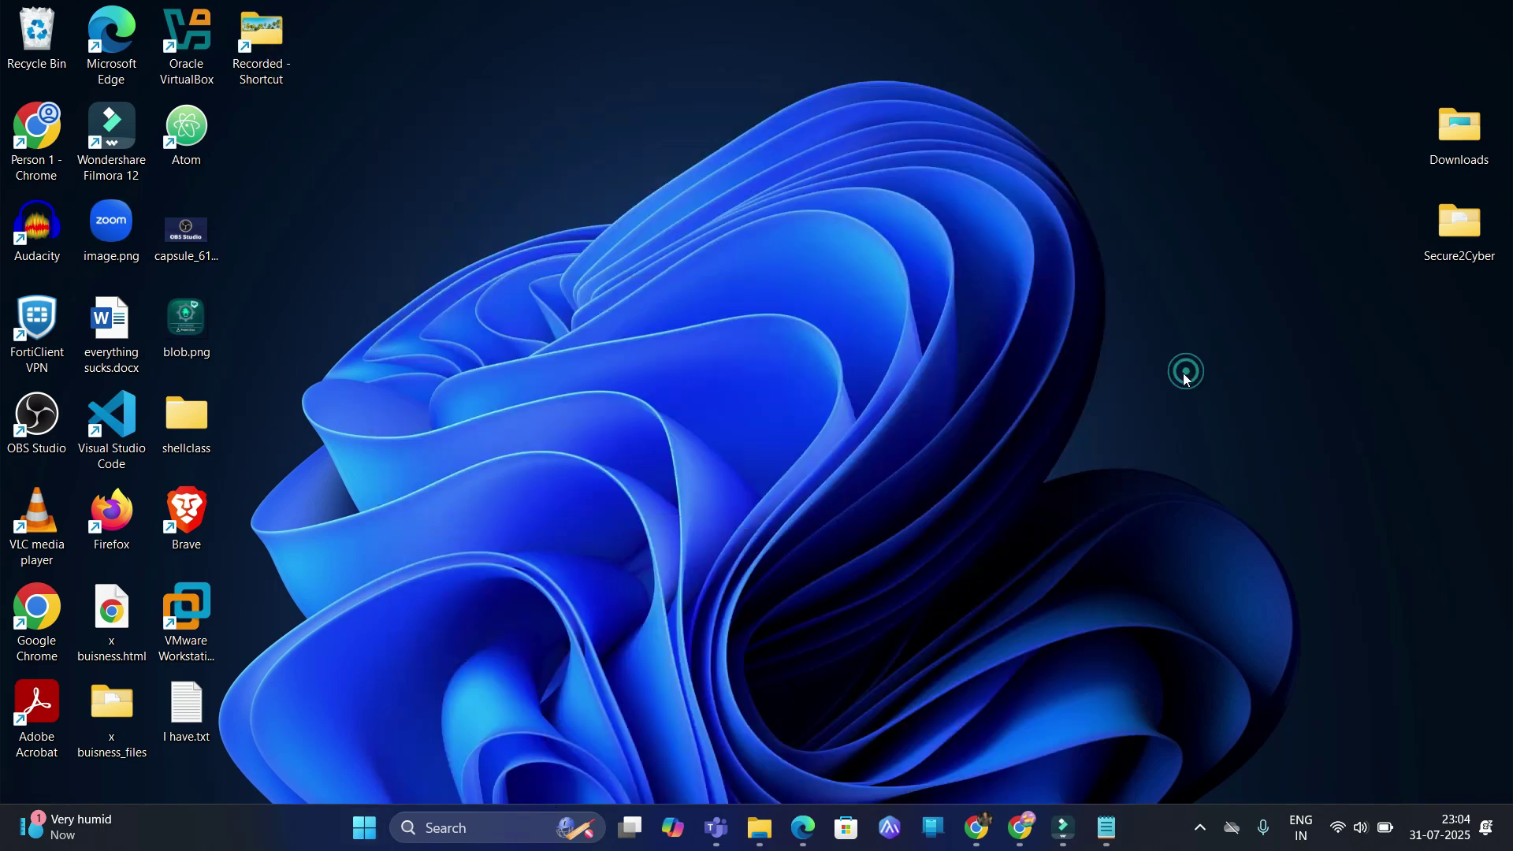